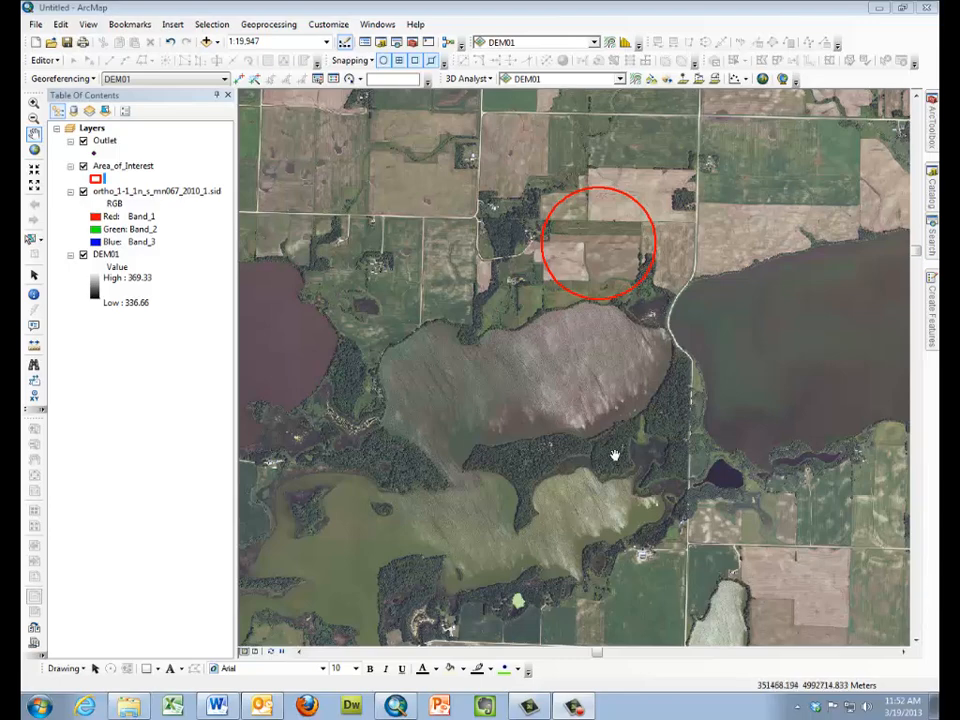
- Hide the ortho imagery and toggle the Area_of_Interest outline off and on to view it against DEM01
{"action": "left_click", "coordinate": [83, 191]}
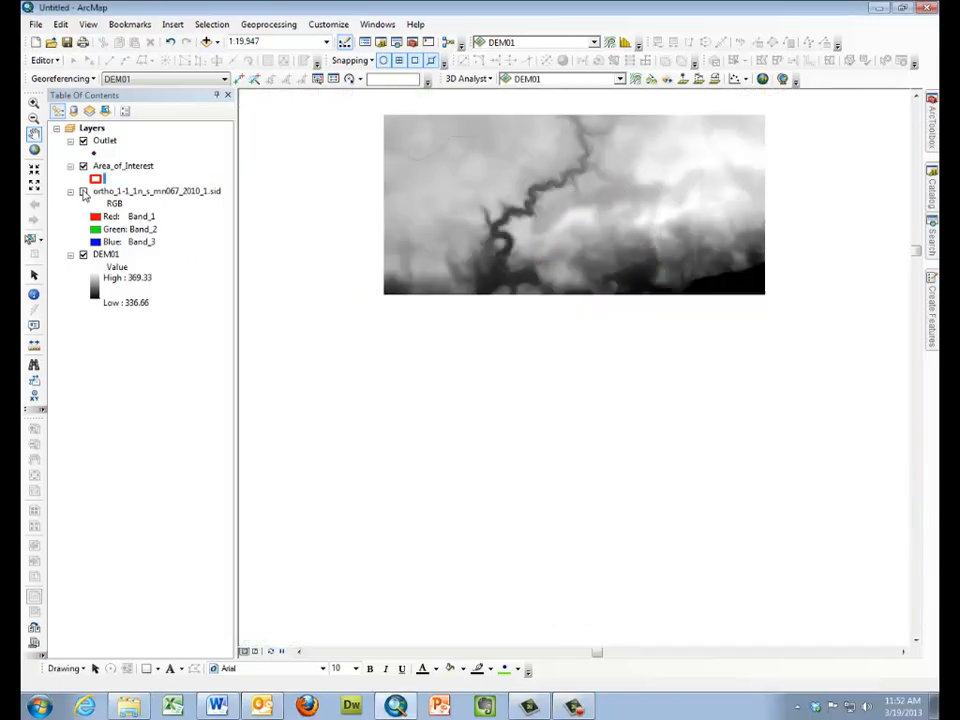
{"action": "left_click", "coordinate": [84, 167]}
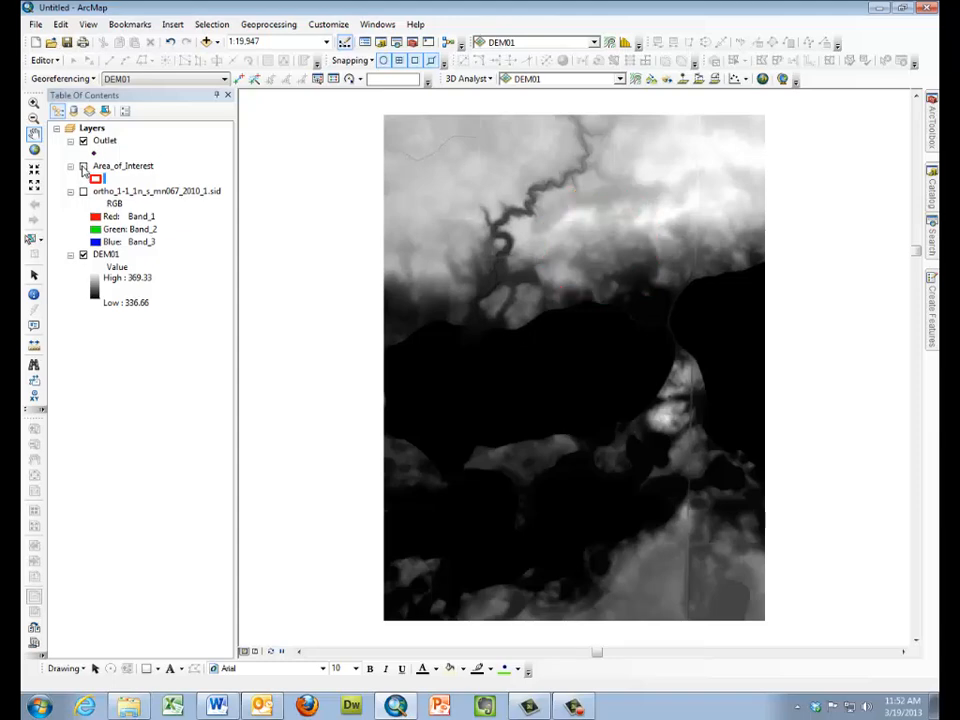
{"action": "left_click", "coordinate": [84, 167]}
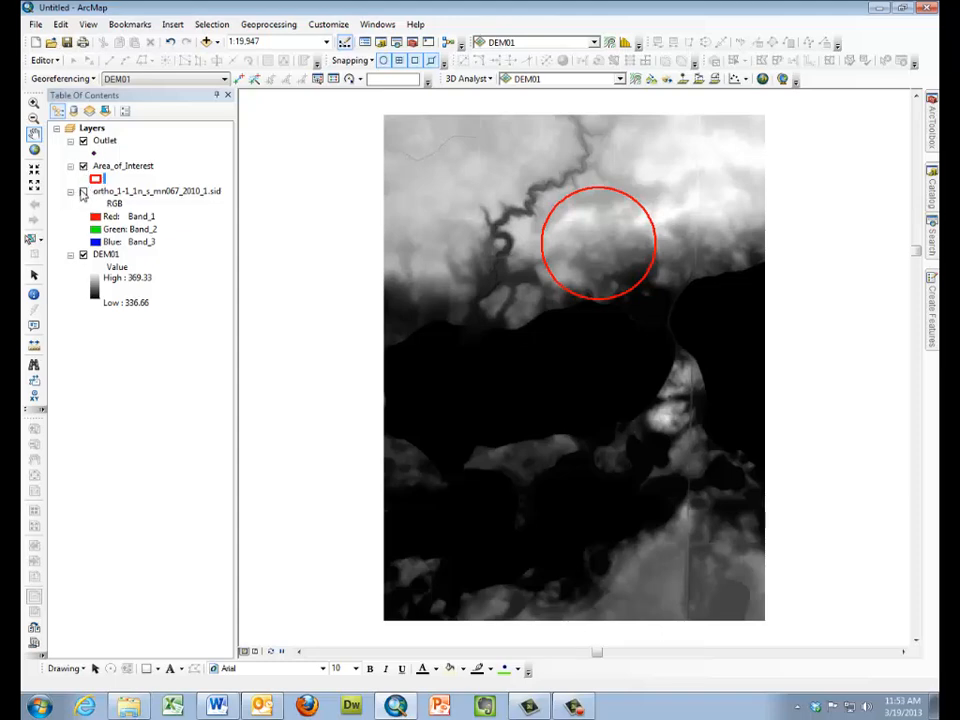
- Run Extract by Mask on DEM01 with Area_of_Interest as the mask, saving the output raster as Study_Dem01 in A_Farmer_Study.gdb
{"action": "left_click", "coordinate": [932, 133]}
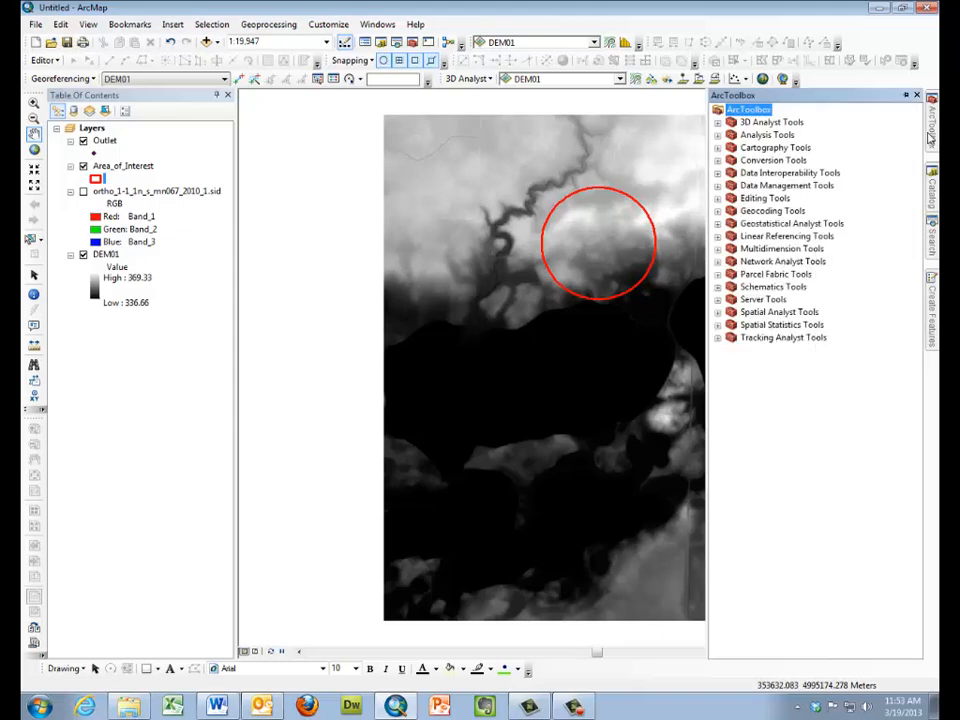
{"action": "left_click", "coordinate": [717, 312]}
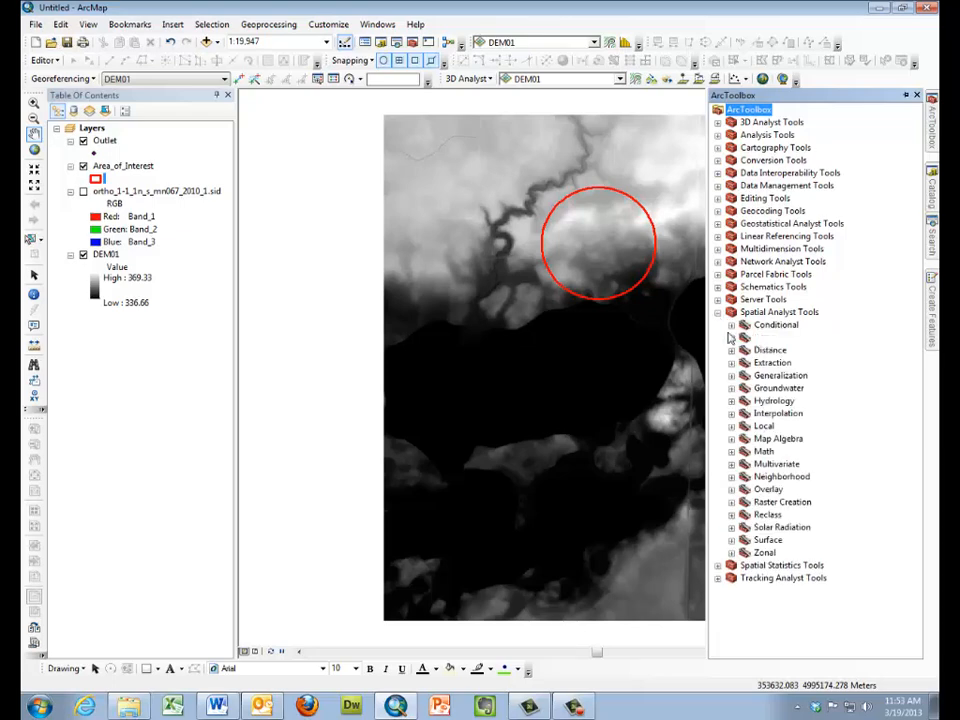
{"action": "left_click", "coordinate": [733, 364]}
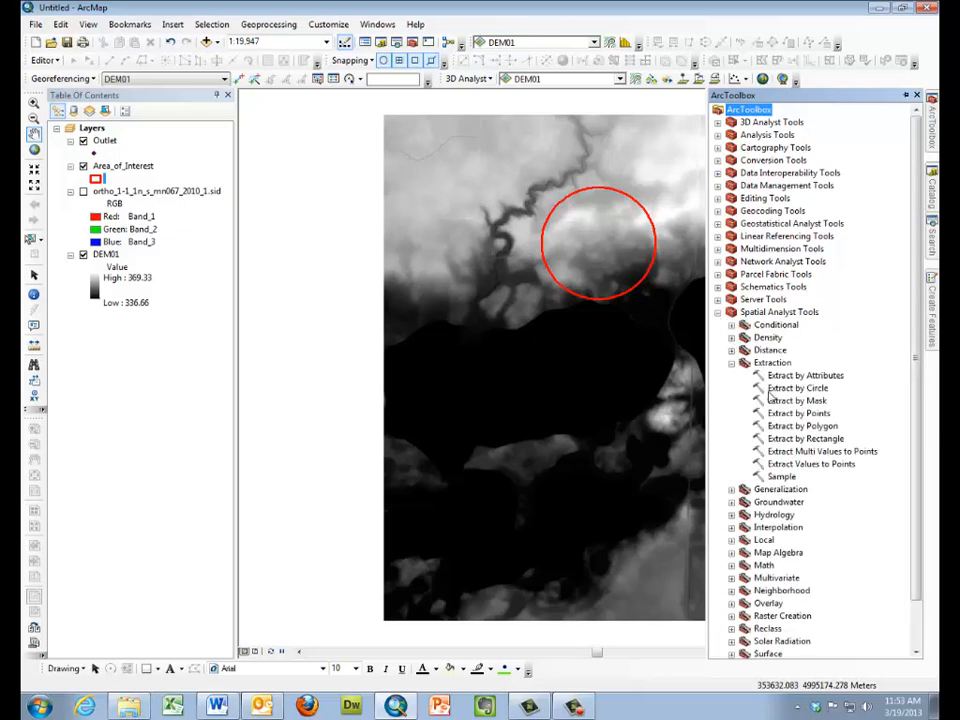
{"action": "double_click", "coordinate": [772, 400]}
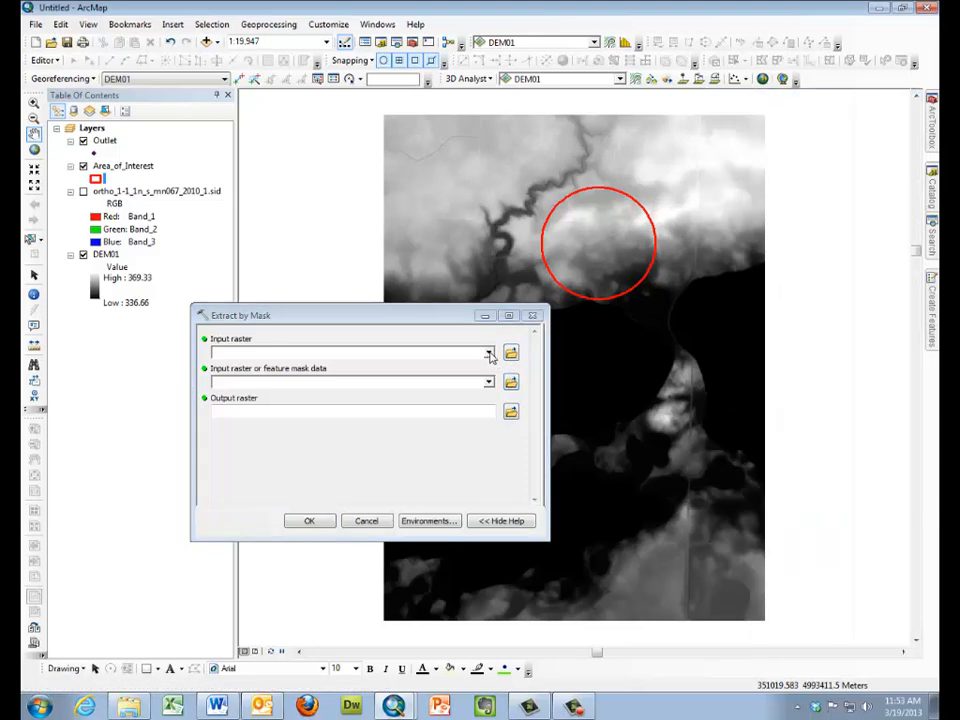
{"action": "left_click", "coordinate": [489, 355]}
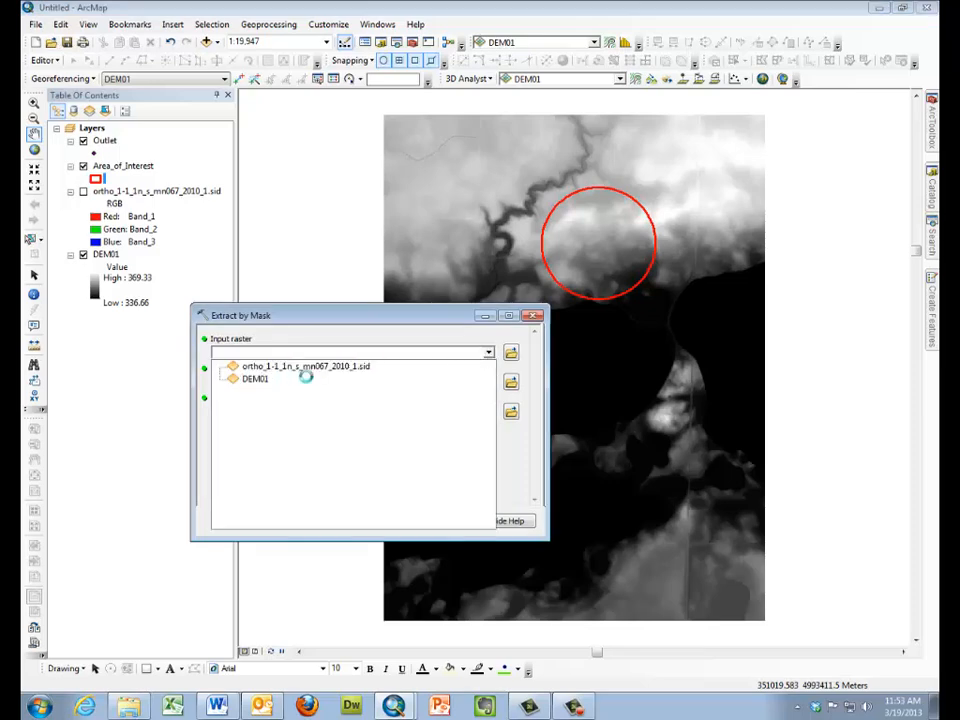
{"action": "left_click", "coordinate": [269, 380]}
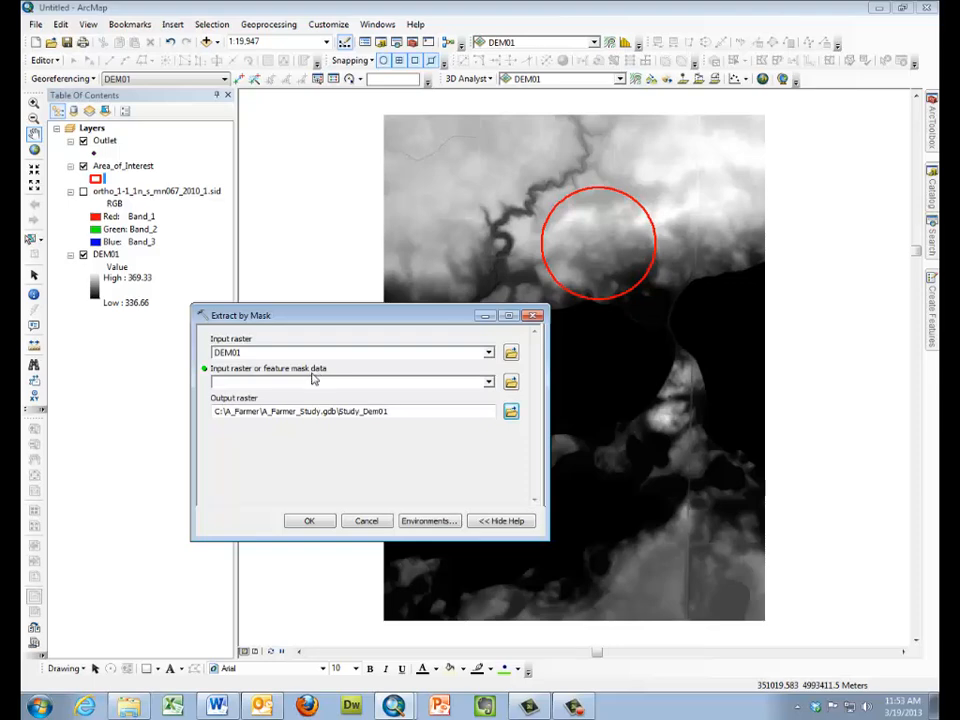
{"action": "left_click", "coordinate": [490, 386]}
{"action": "left_click", "coordinate": [418, 406]}
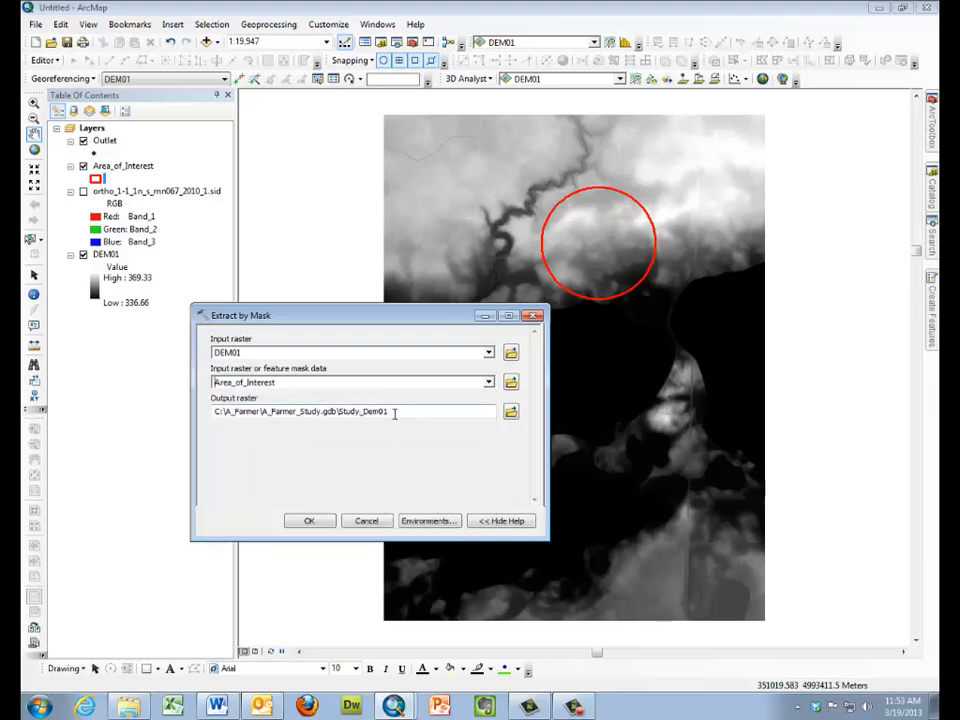
{"action": "left_click", "coordinate": [311, 522]}
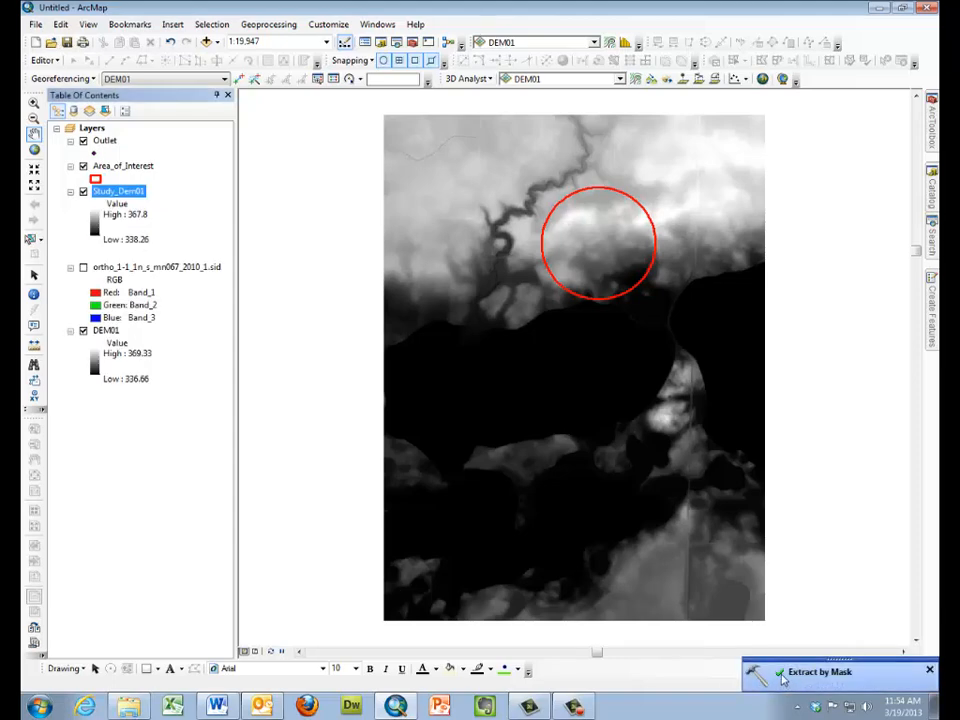
- Hide the DEM01 layer and turn the ortho imagery back on around the clipped study DEM
{"action": "left_click", "coordinate": [927, 670]}
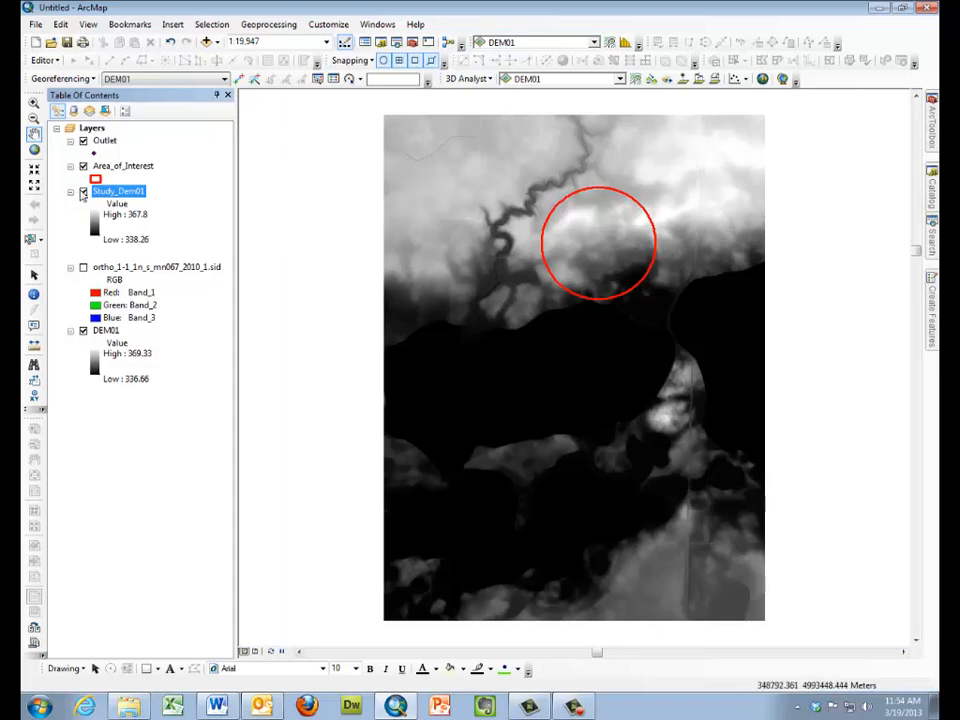
{"action": "left_click", "coordinate": [83, 330]}
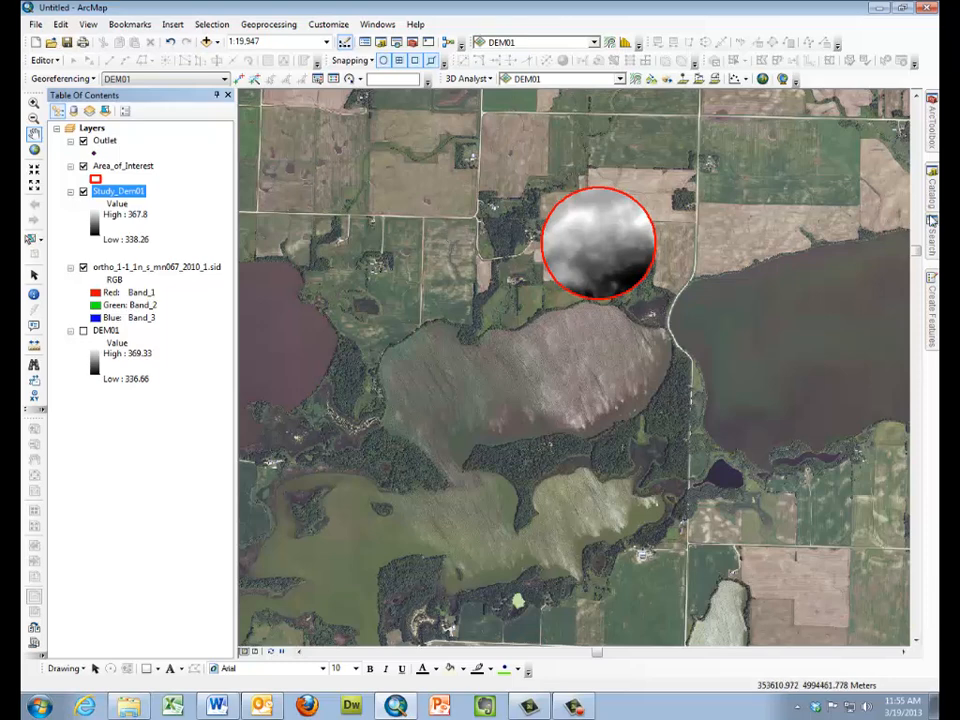
- Run the Hydrology Fill tool on Study_Dem01, with Fill_Study_D1 as the output raster and no Z limit
{"action": "left_click", "coordinate": [932, 145]}
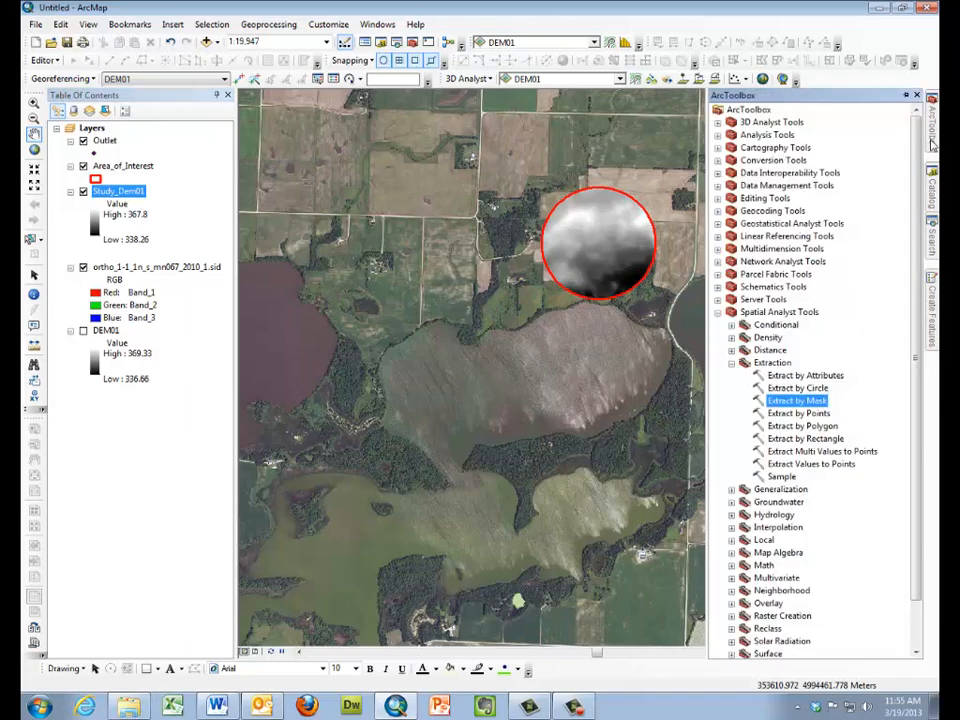
{"action": "left_click", "coordinate": [732, 363]}
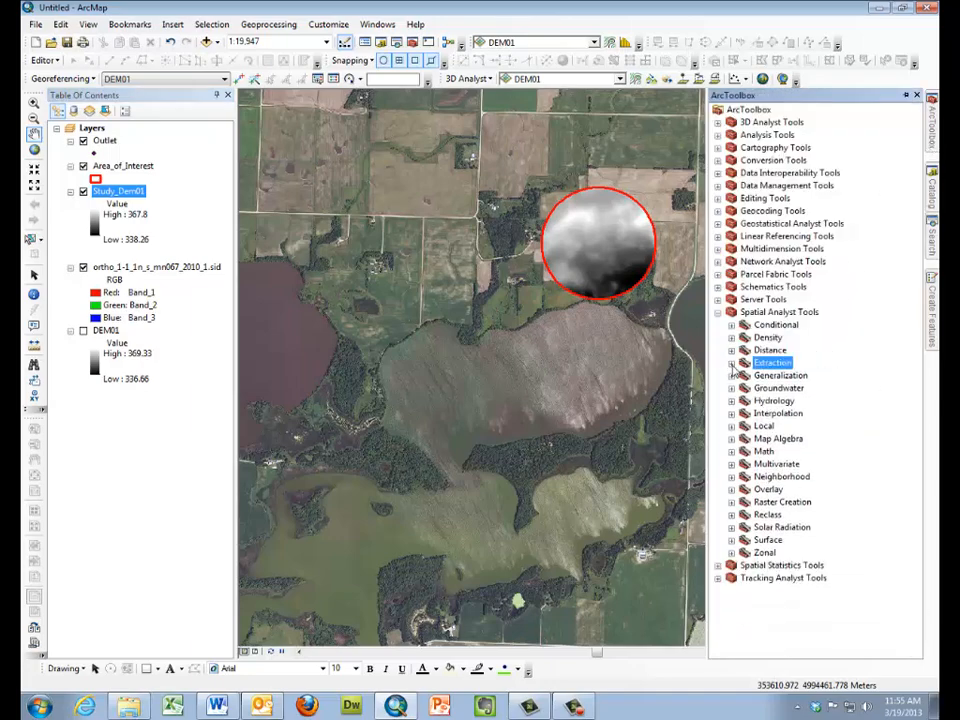
{"action": "left_click", "coordinate": [760, 401]}
{"action": "double_click", "coordinate": [749, 402]}
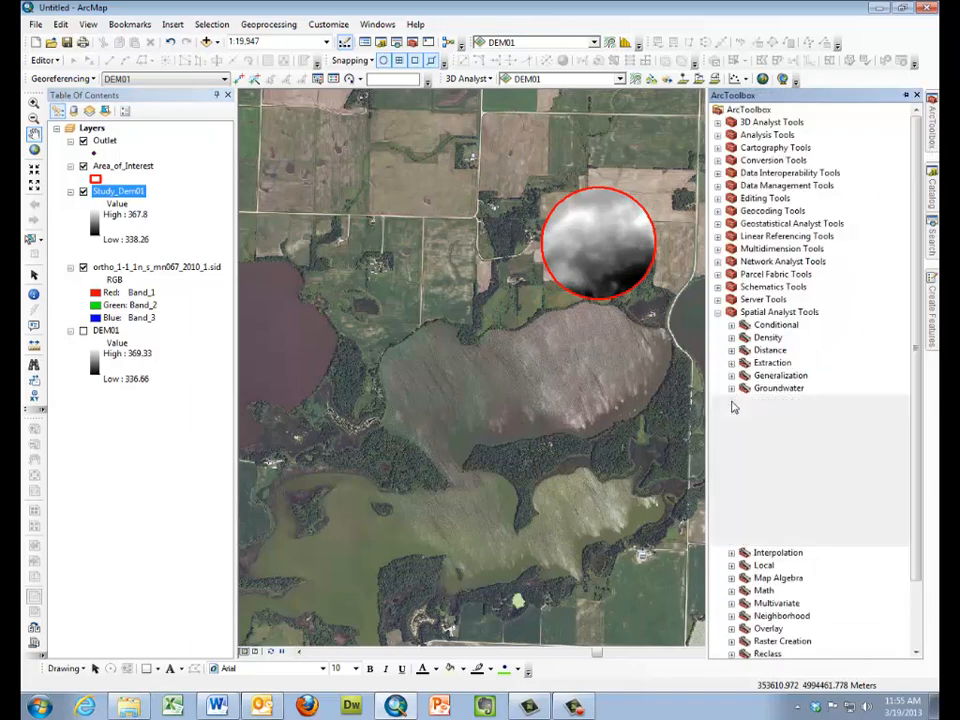
{"action": "double_click", "coordinate": [772, 427]}
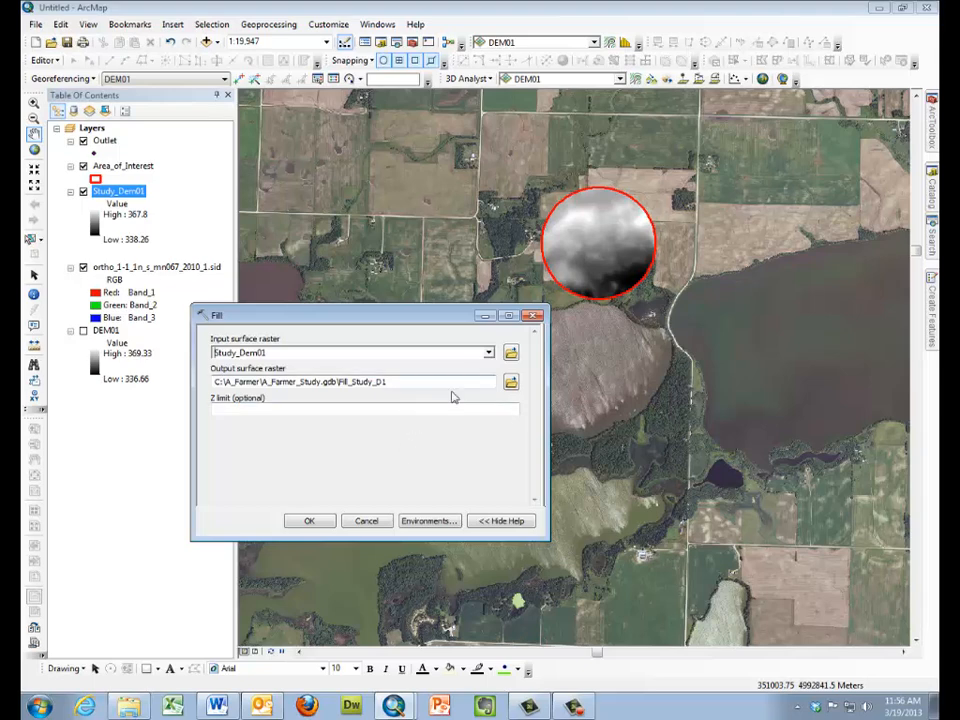
{"action": "left_click", "coordinate": [310, 521]}
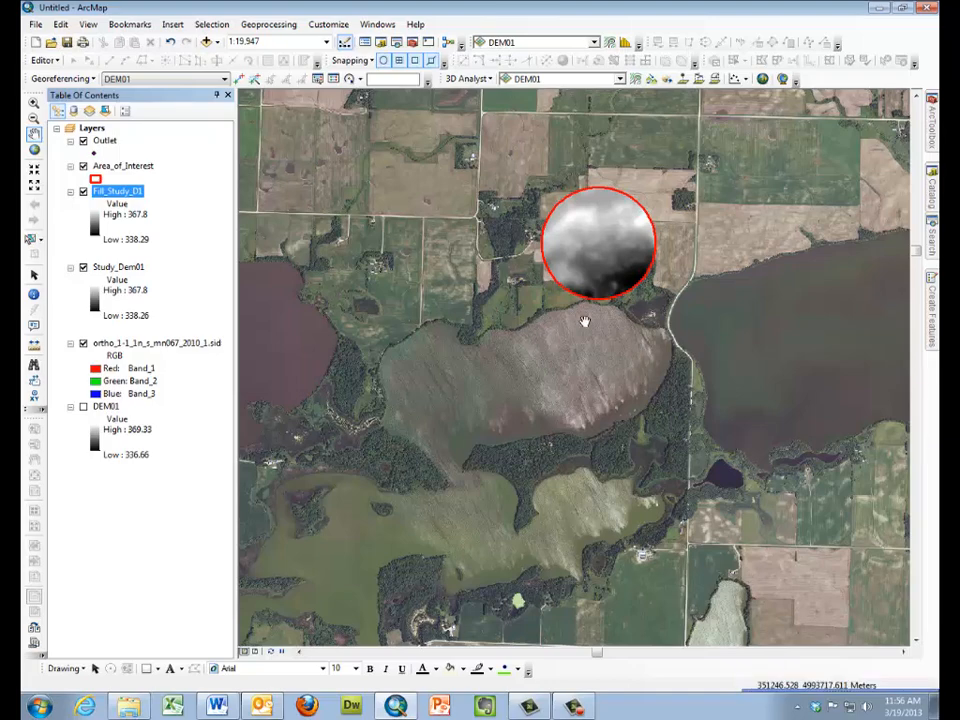
{"action": "right_click", "coordinate": [577, 261]}
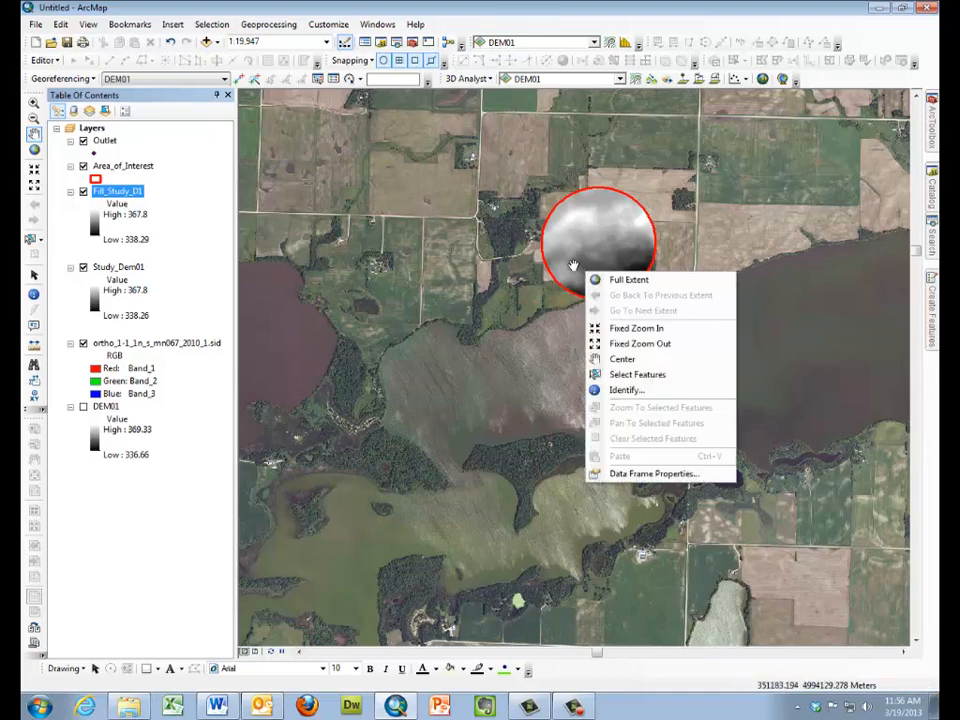
{"action": "left_click", "coordinate": [143, 197]}
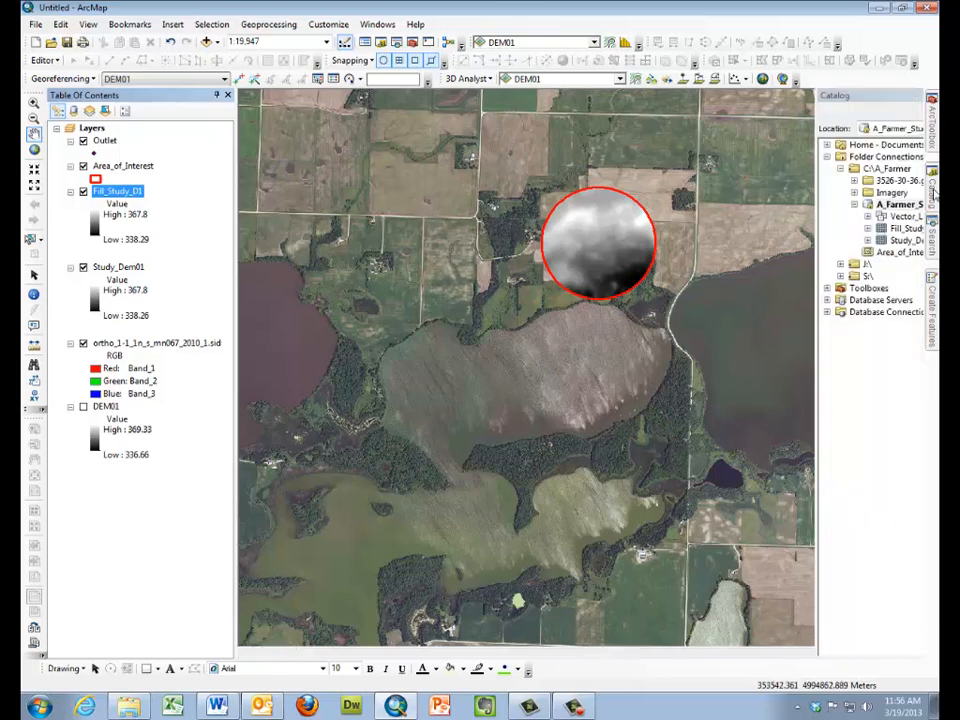
- Set up the Spatial Analyst Minus tool to subtract Fill_Study_D1 from Study_Dem01
{"action": "mouse_move", "coordinate": [932, 145]}
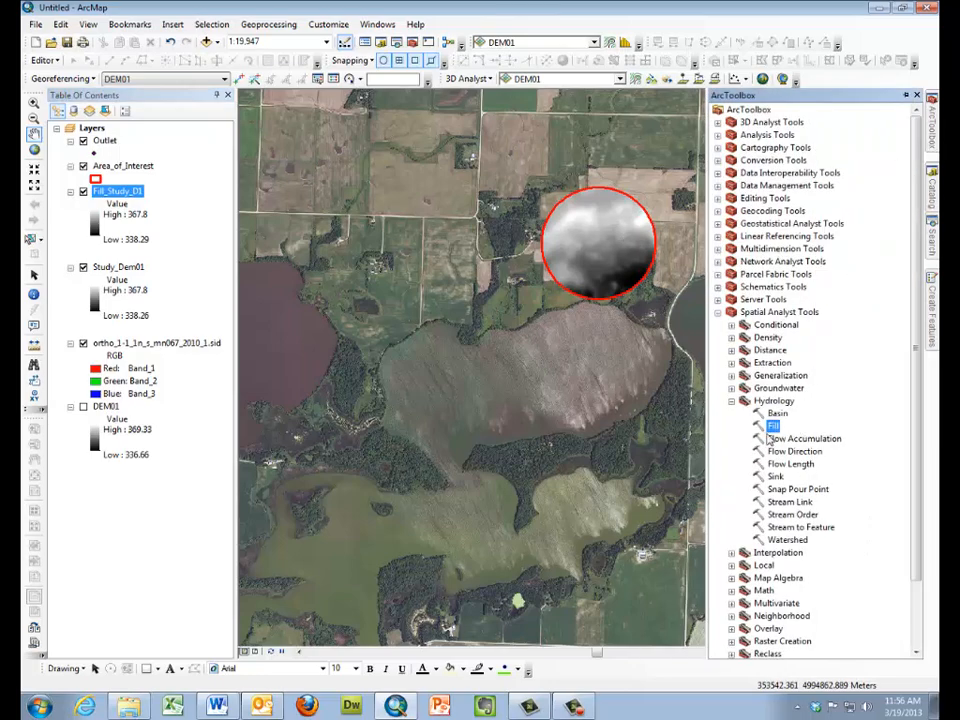
{"action": "left_click", "coordinate": [732, 400]}
{"action": "double_click", "coordinate": [764, 451]}
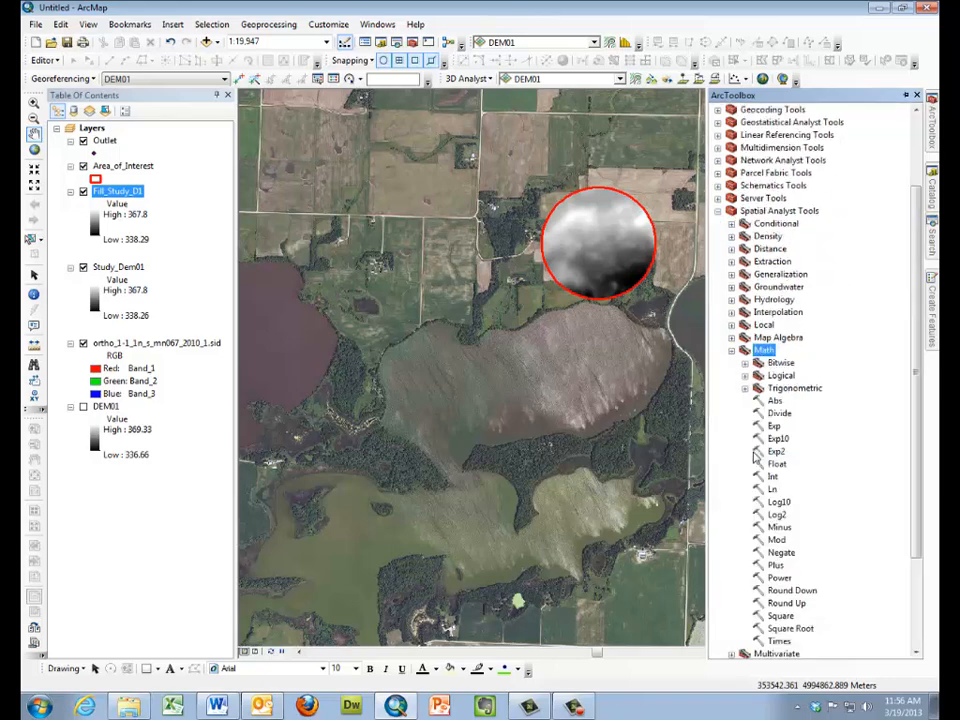
{"action": "double_click", "coordinate": [778, 529]}
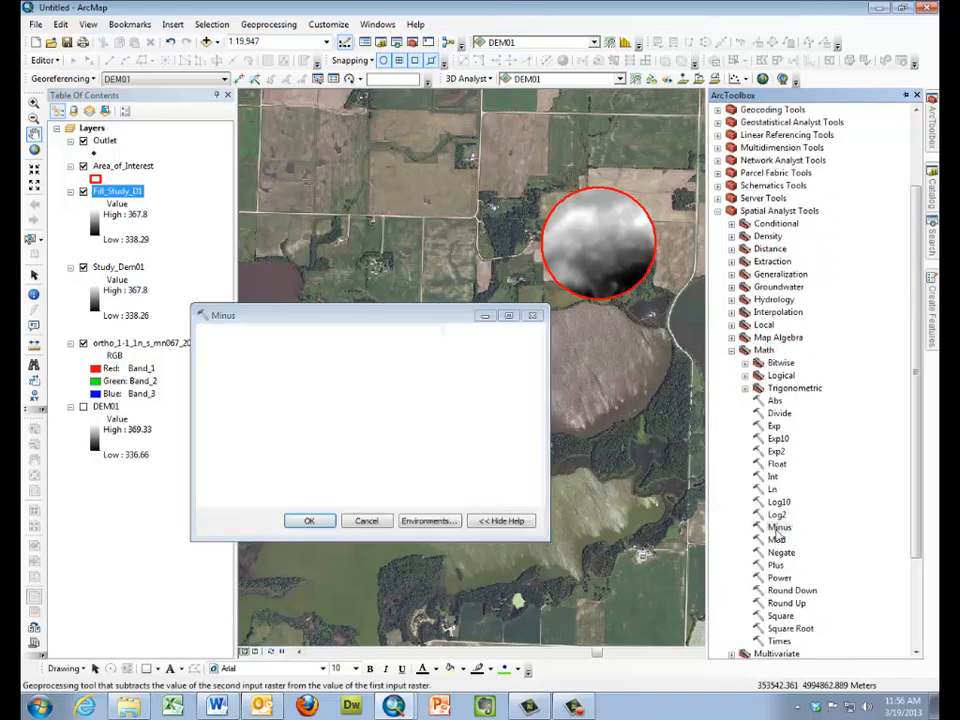
{"action": "left_click", "coordinate": [489, 354]}
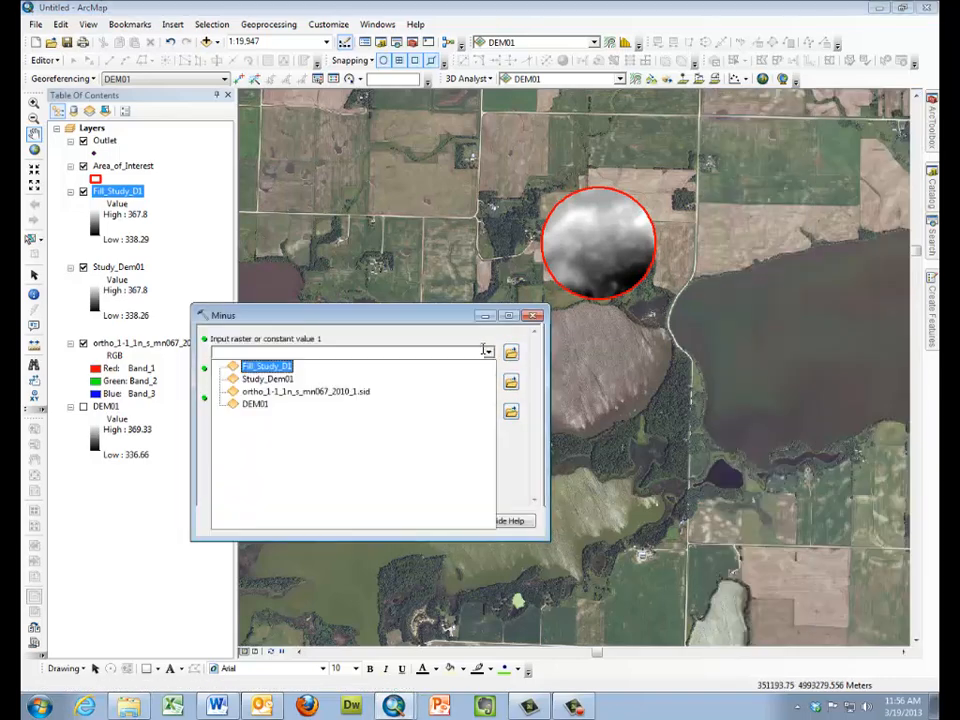
{"action": "left_click", "coordinate": [381, 379]}
{"action": "left_click", "coordinate": [489, 384]}
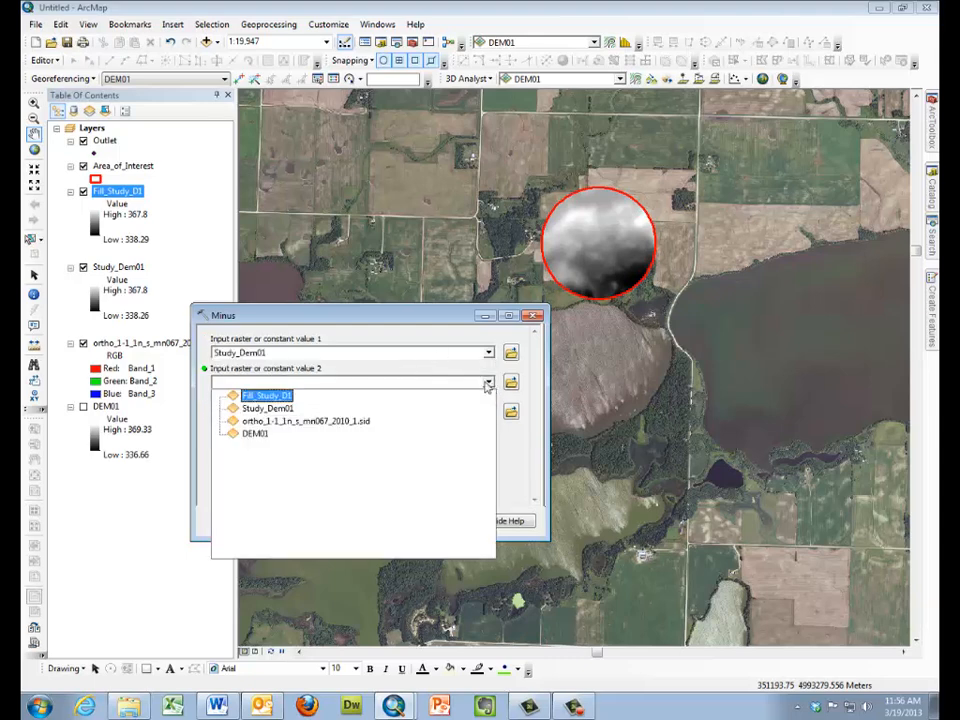
{"action": "left_click", "coordinate": [286, 400]}
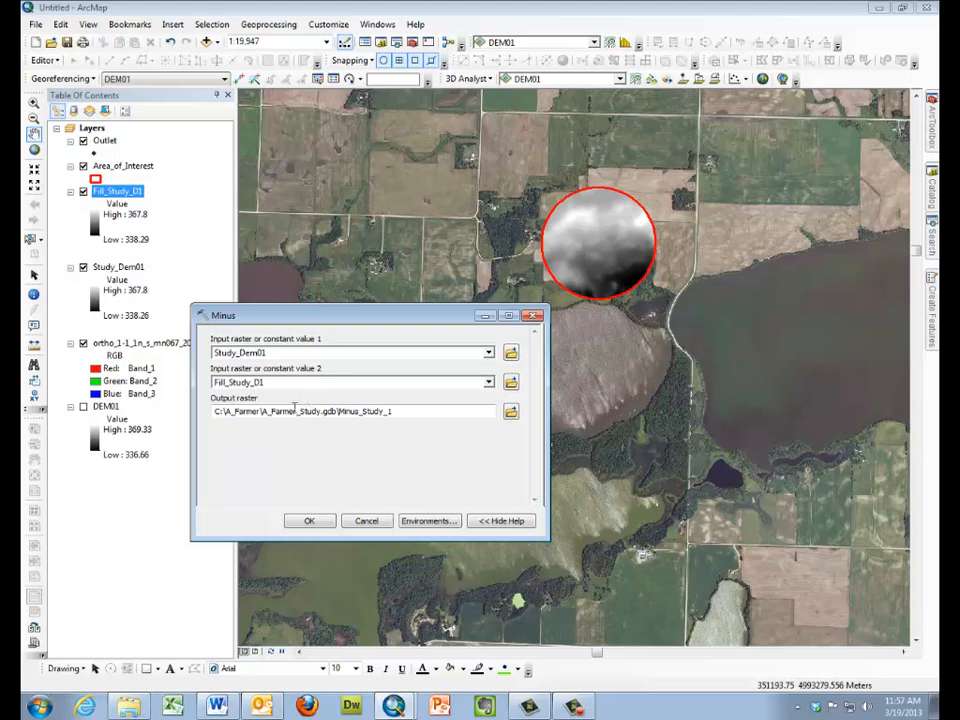
- Name the Minus output raster difference in A_Farmer_Study.gdb and run the tool
{"action": "left_click", "coordinate": [510, 411]}
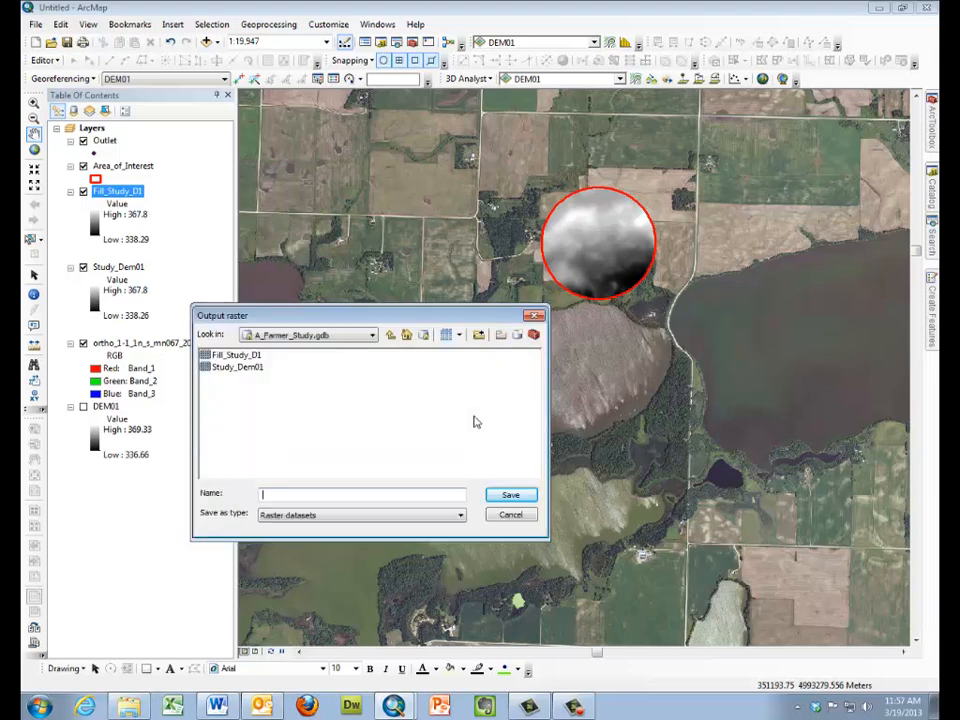
{"action": "left_click", "coordinate": [302, 493]}
{"action": "type", "text": "difference"}
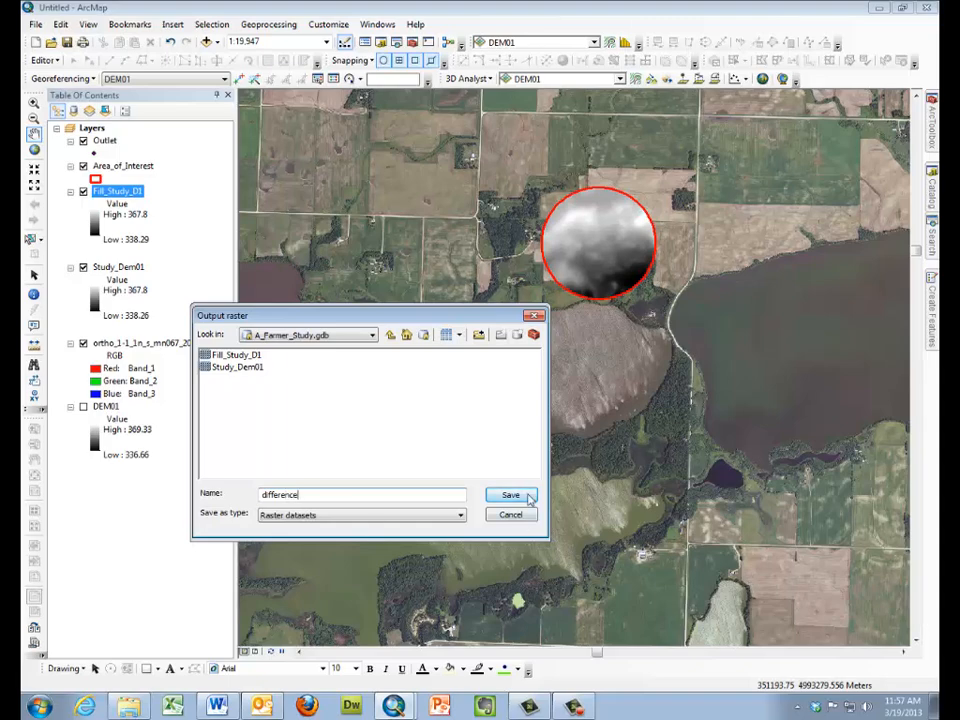
{"action": "left_click", "coordinate": [522, 495]}
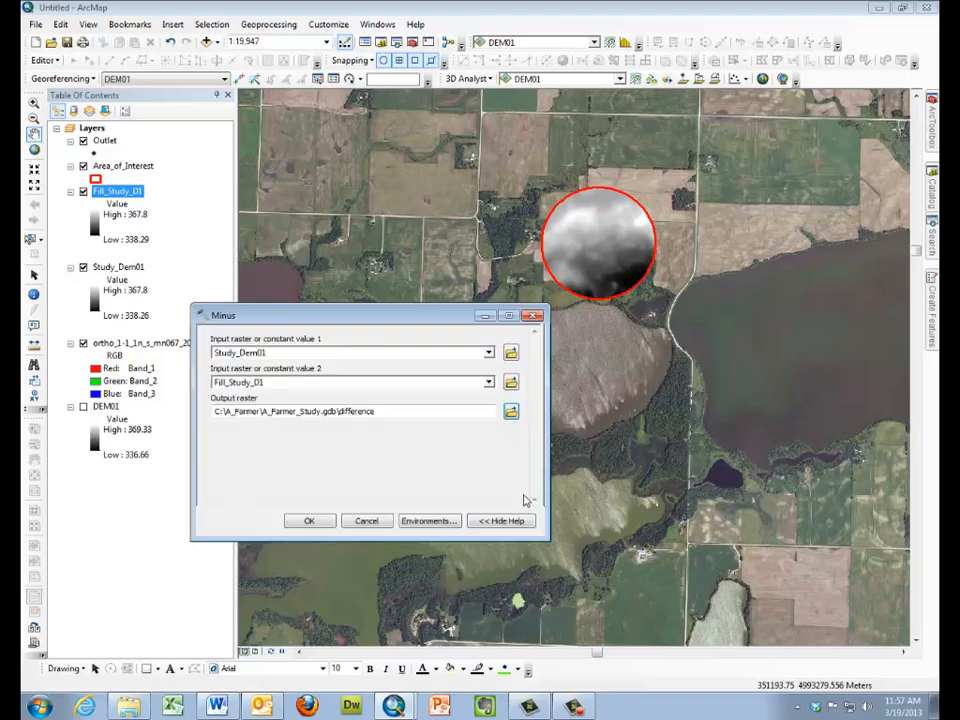
{"action": "left_click", "coordinate": [312, 520]}
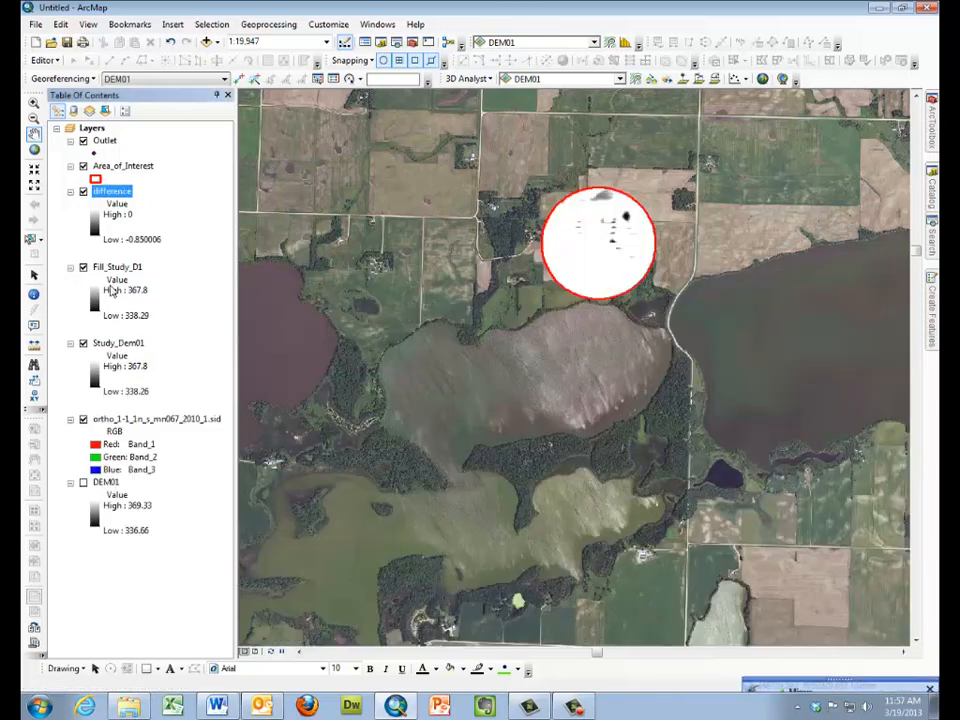
- Hide the Fill_Study_D1 and Study_Dem01 layers so only the difference raster covers the study area
{"action": "left_click", "coordinate": [83, 268]}
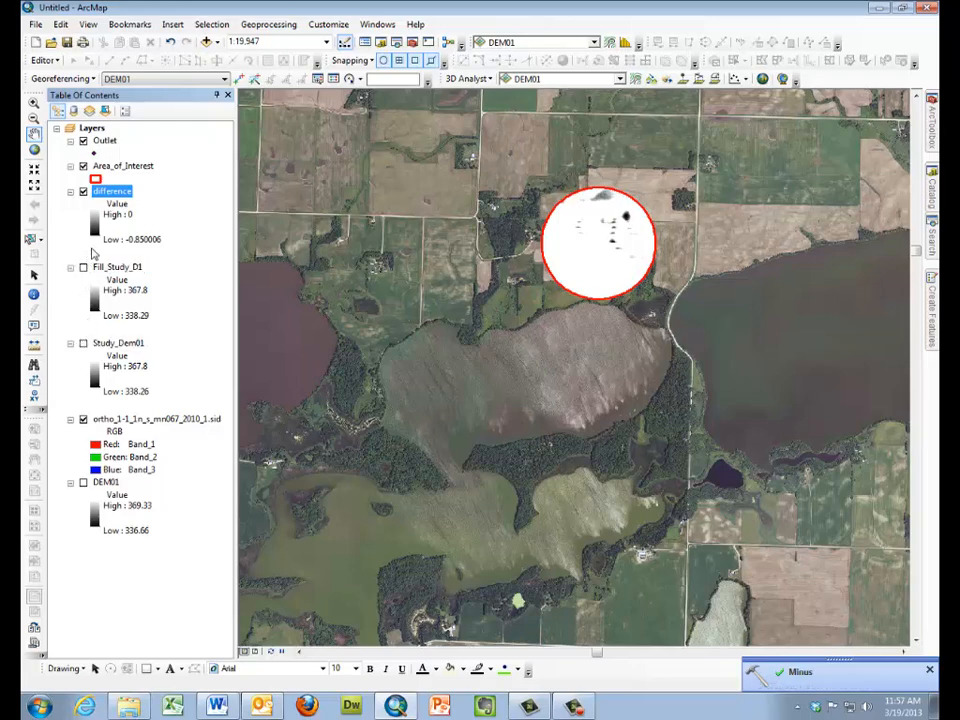
- Display the difference raster's background value 0 as No Color and examine the depressions over the imagery inside the area of interest
{"action": "right_click", "coordinate": [110, 191]}
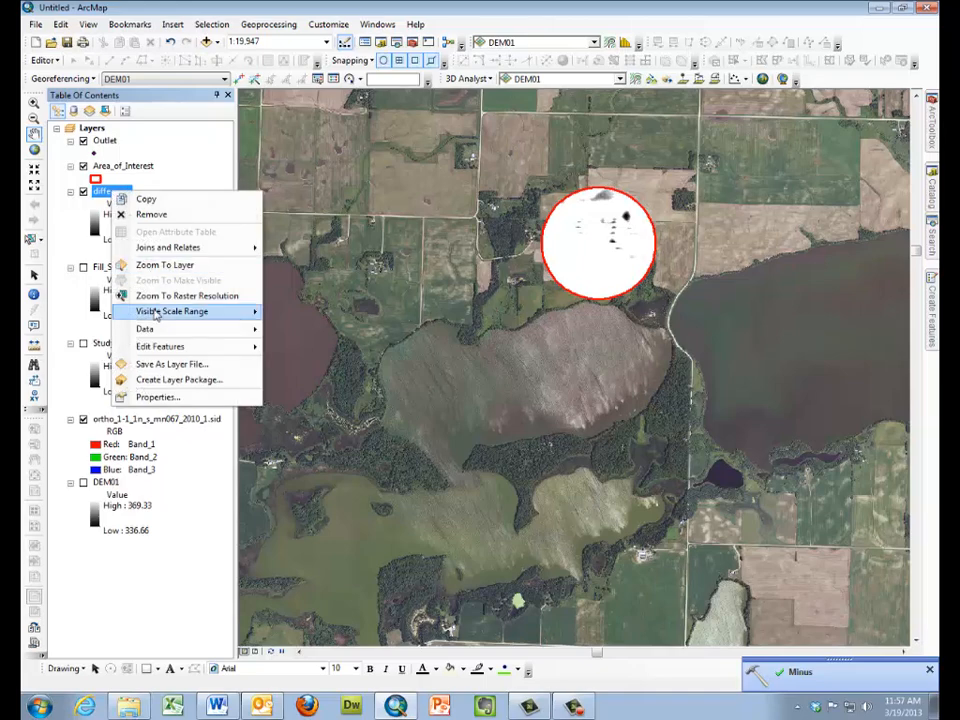
{"action": "left_click", "coordinate": [158, 397]}
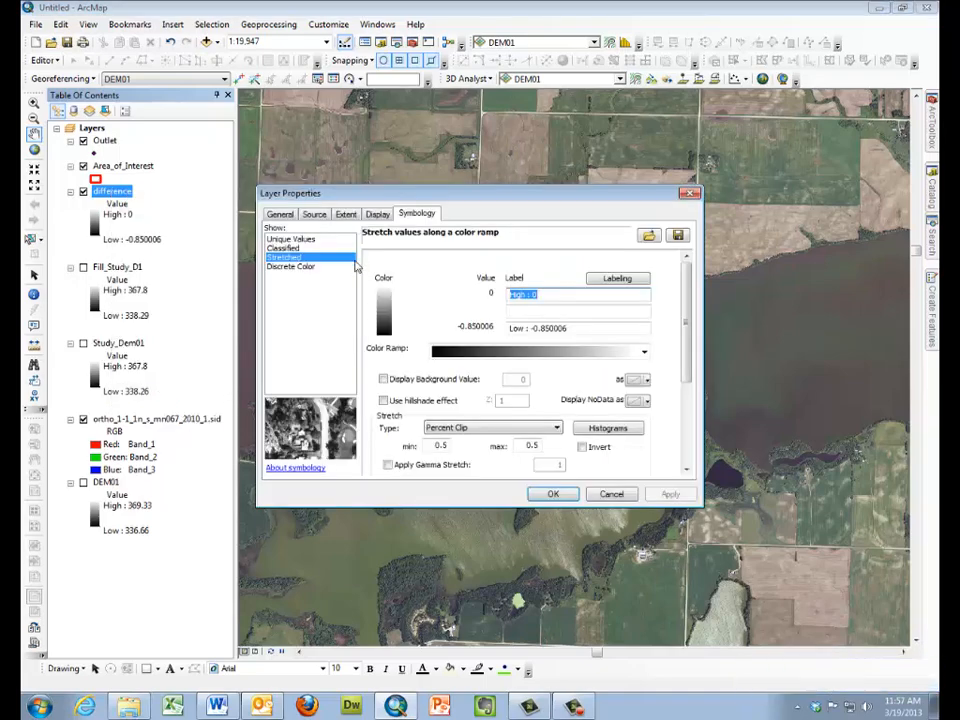
{"action": "left_click", "coordinate": [383, 380]}
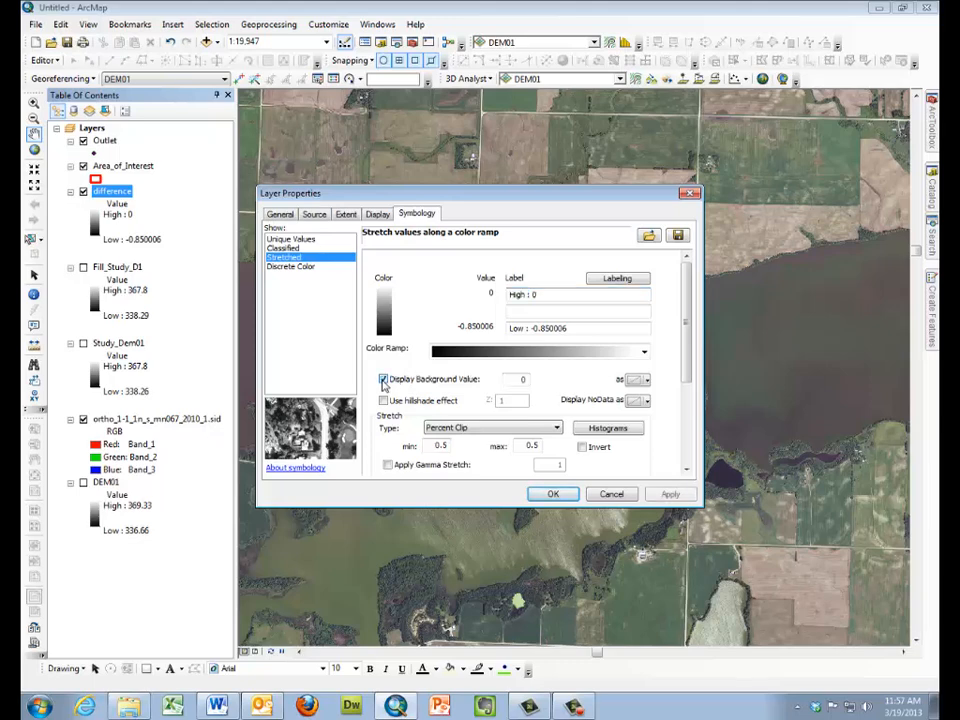
{"action": "left_click", "coordinate": [648, 384]}
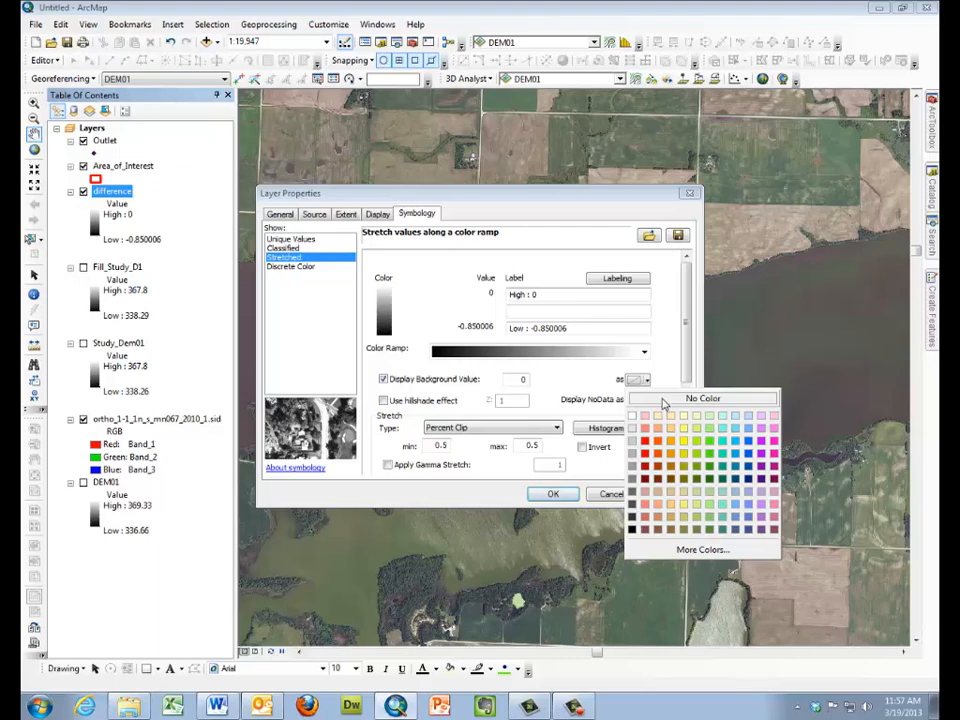
{"action": "left_click", "coordinate": [664, 401]}
{"action": "left_click", "coordinate": [684, 498]}
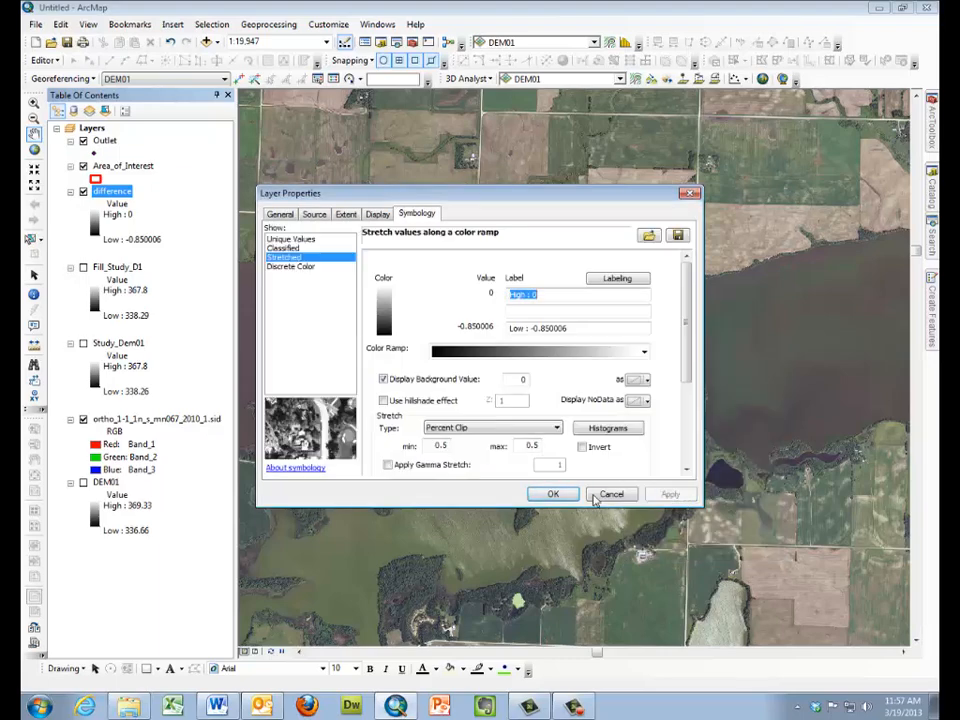
{"action": "left_click", "coordinate": [553, 494]}
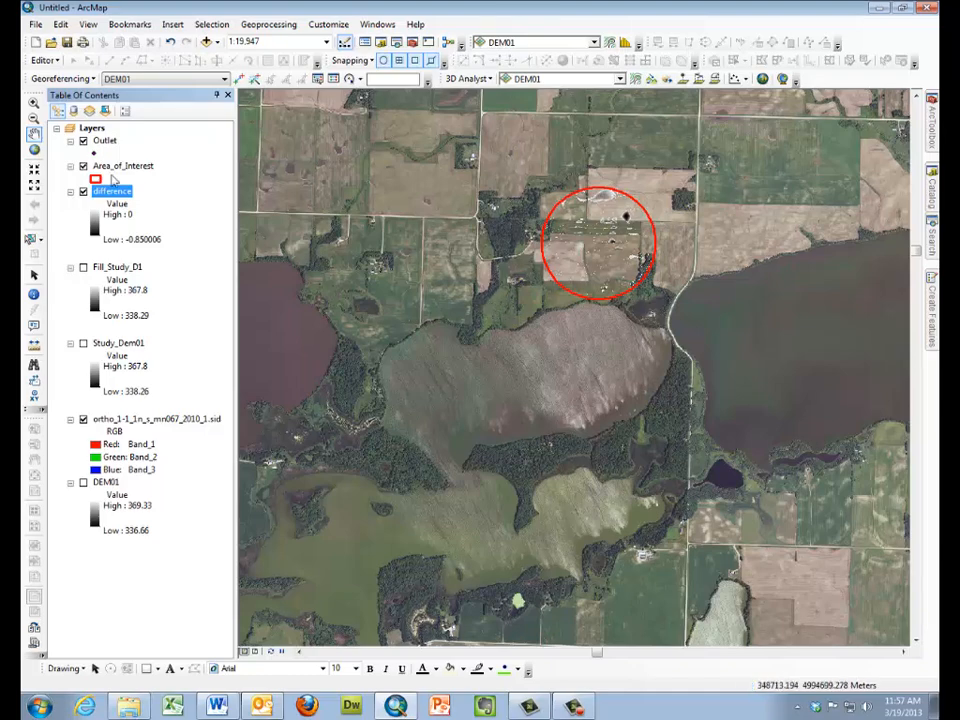
{"action": "left_click", "coordinate": [33, 103]}
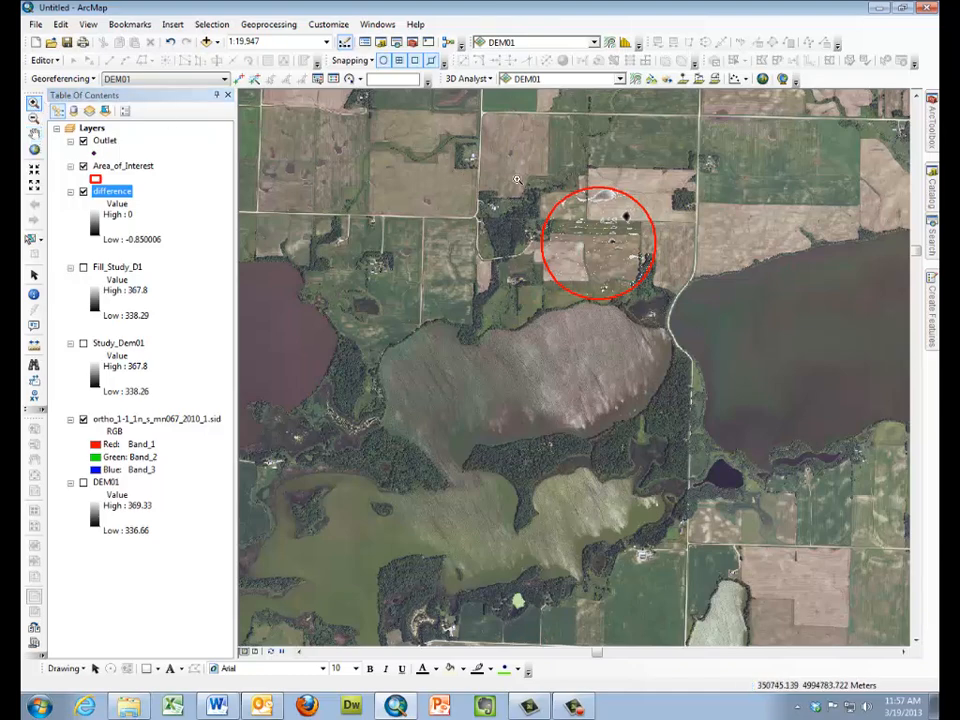
{"action": "left_click_drag", "start_coordinate": [709, 310], "coordinate": [521, 172]}
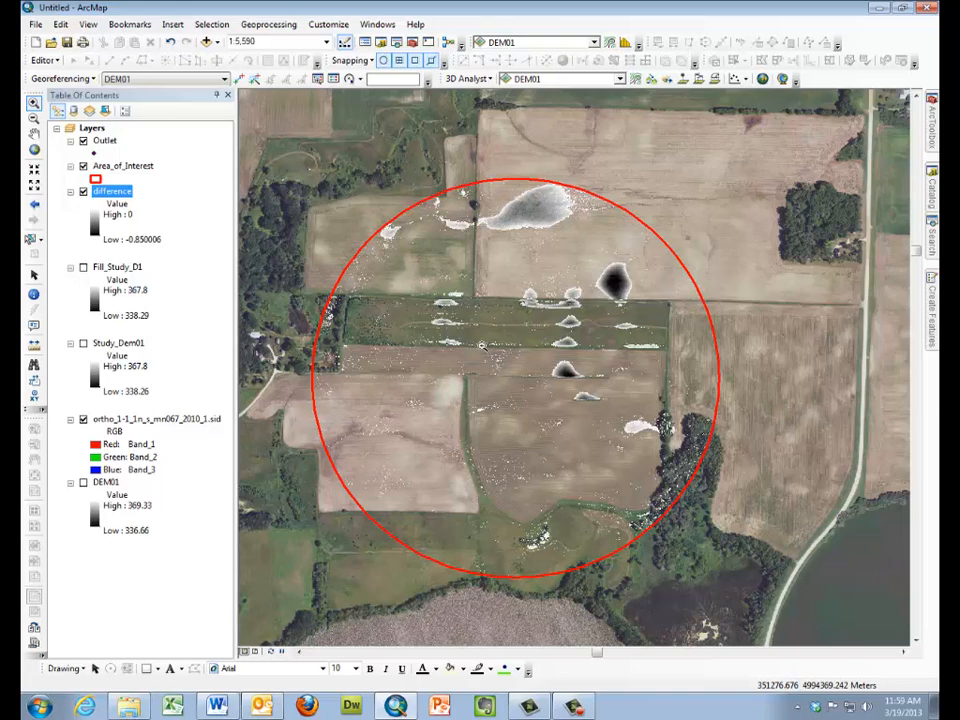
- Remove the difference and DEM01 layers from the map and collapse the legend of Study_Dem01
{"action": "right_click", "coordinate": [118, 195]}
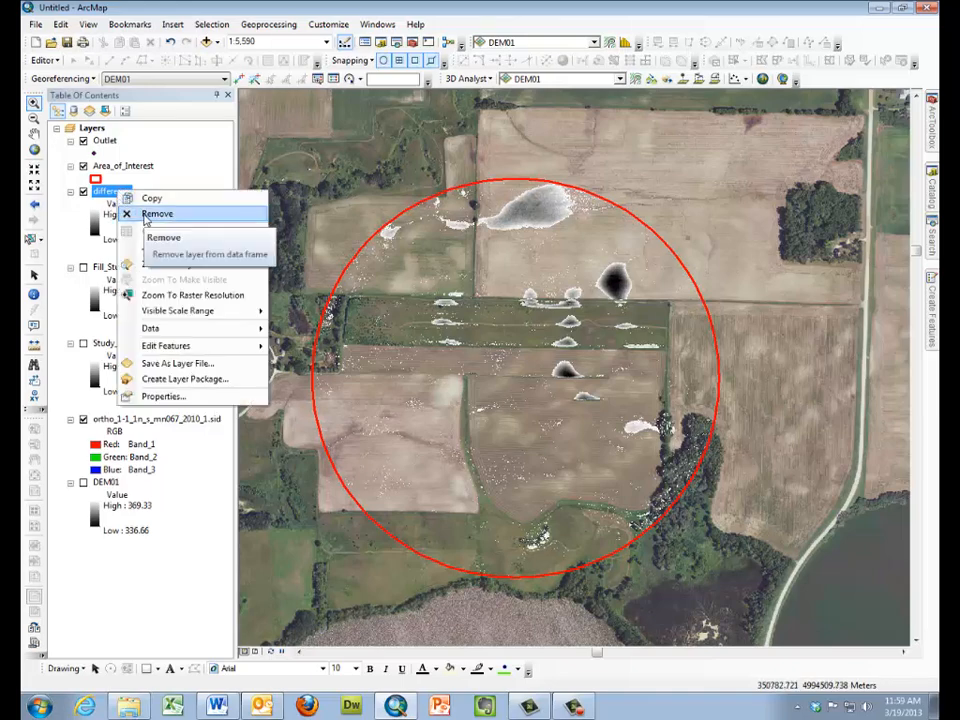
{"action": "left_click", "coordinate": [146, 216]}
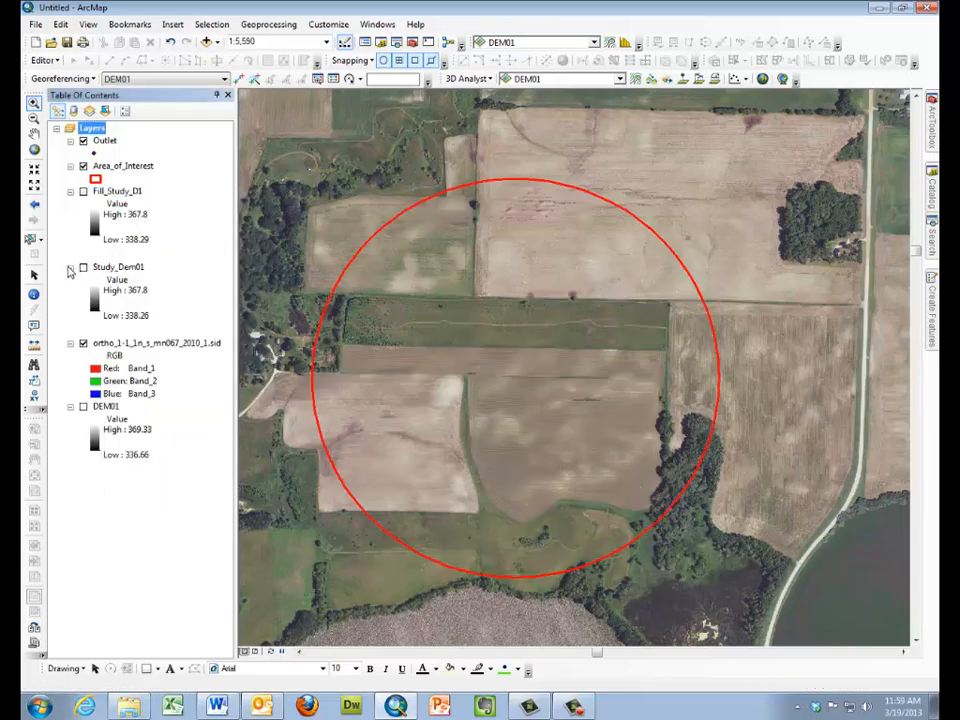
{"action": "left_click", "coordinate": [70, 267]}
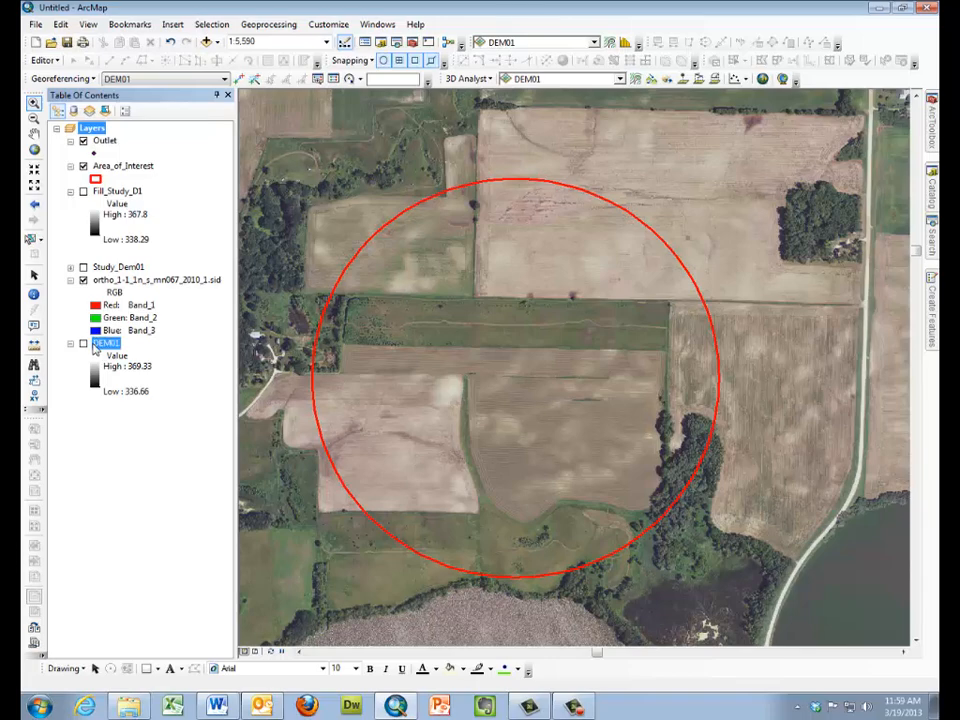
{"action": "right_click", "coordinate": [100, 344]}
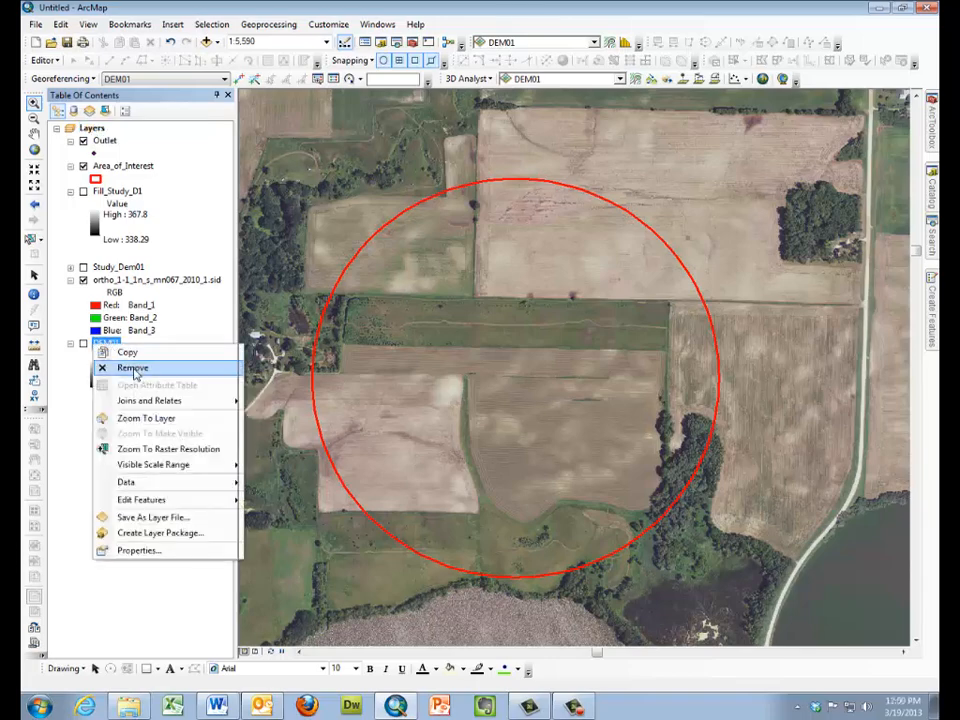
{"action": "left_click", "coordinate": [131, 368]}
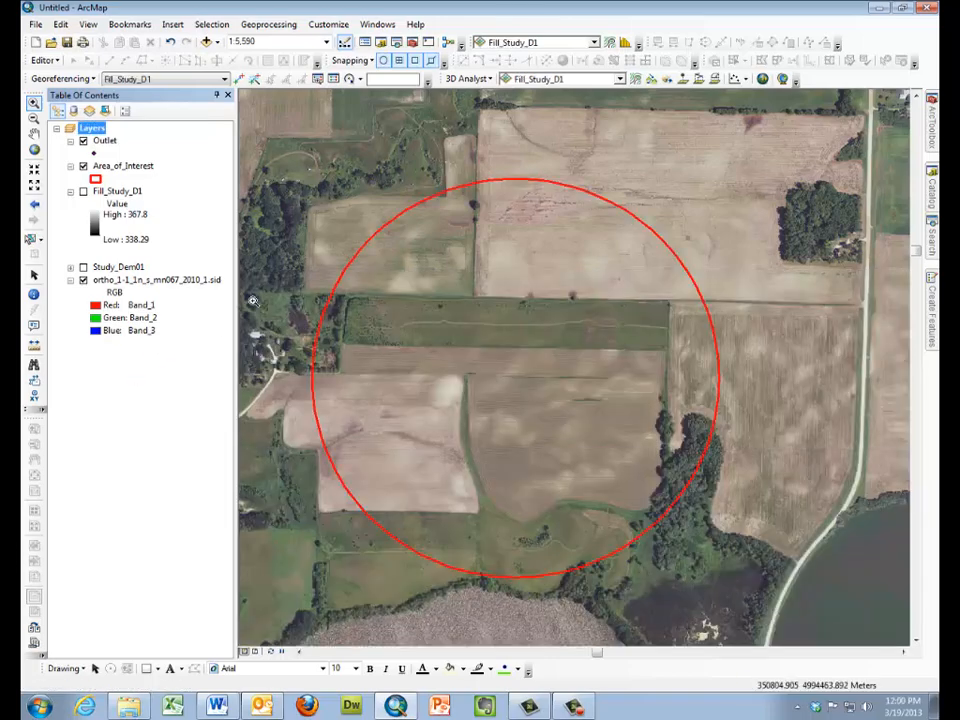
- Show the Fill_Study_D1 raster over the imagery for a quick check and hide it again
{"action": "left_click", "coordinate": [83, 191]}
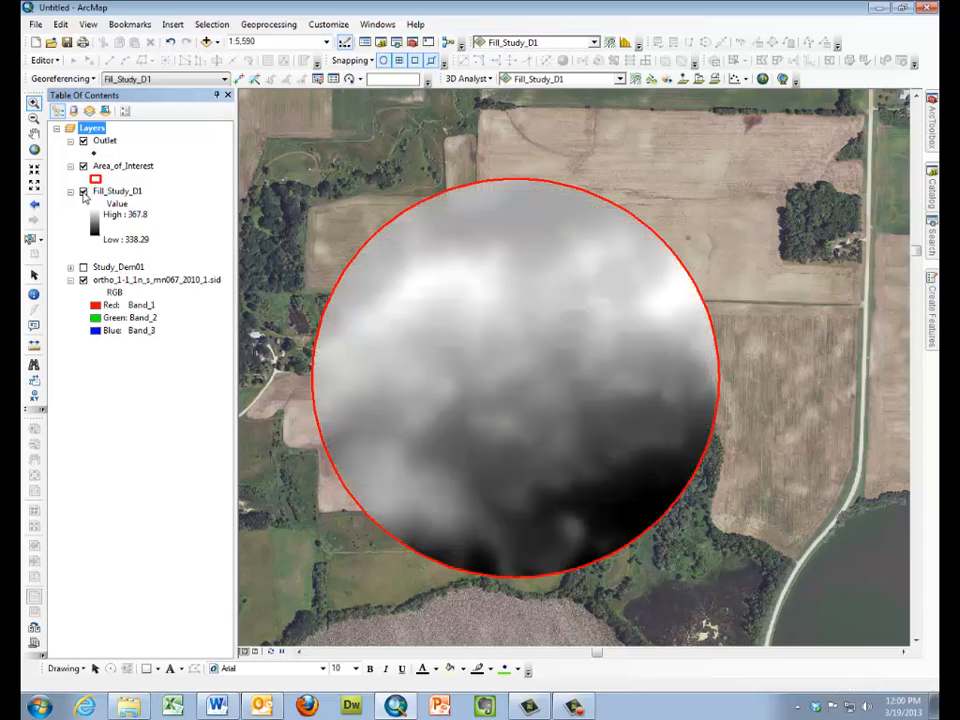
{"action": "left_click", "coordinate": [83, 191]}
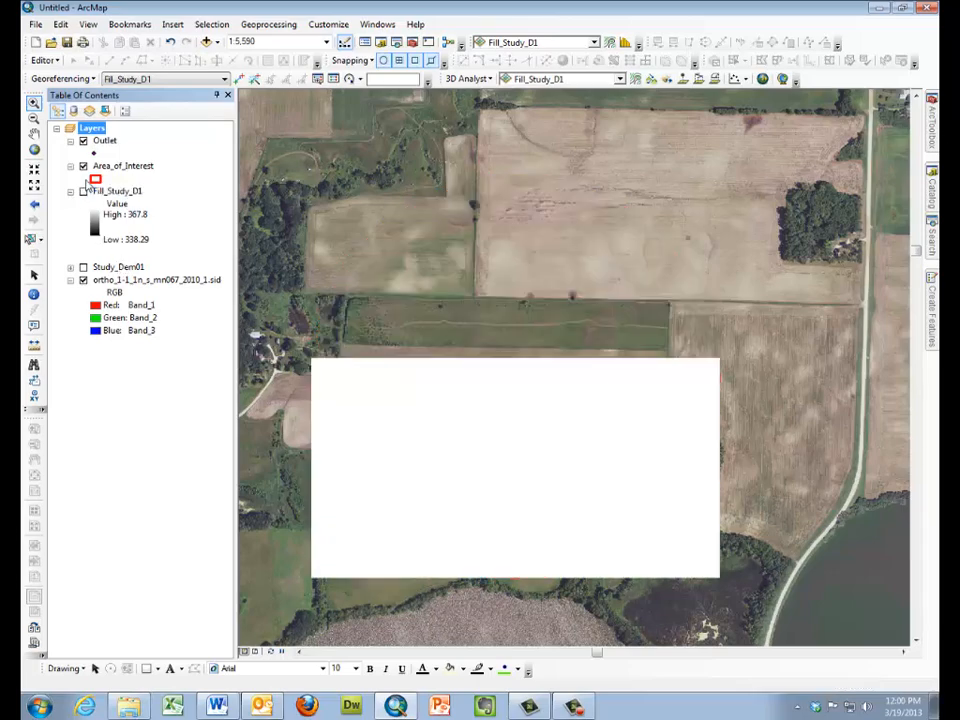